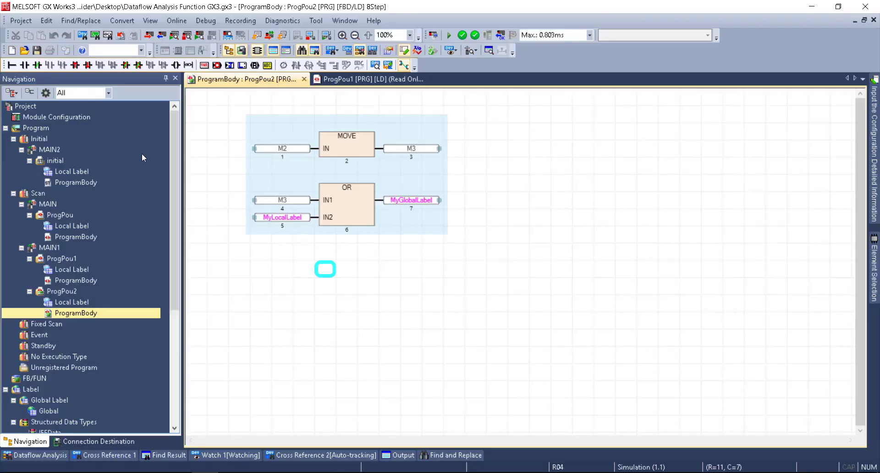
# Open the program bodies of initial, ProgPou and ProgPou1, then return to ProgPou2's diagram.
pyautogui.click(51, 159)
pyautogui.doubleClick(70, 181)
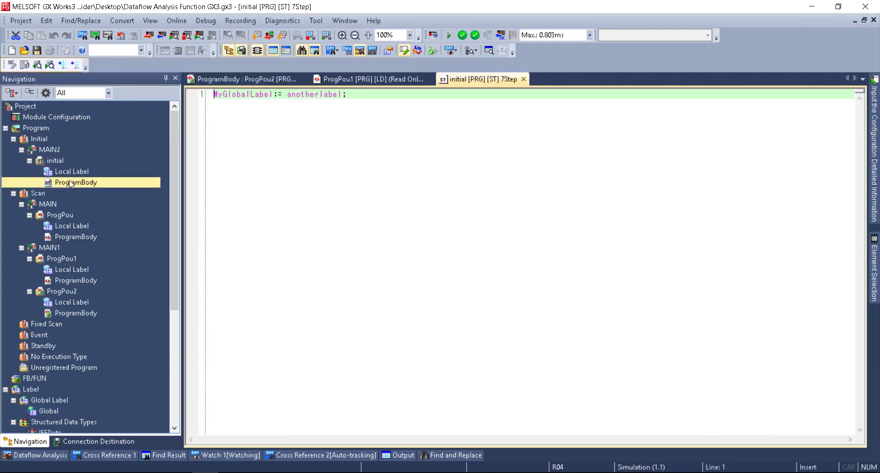
pyautogui.doubleClick(67, 238)
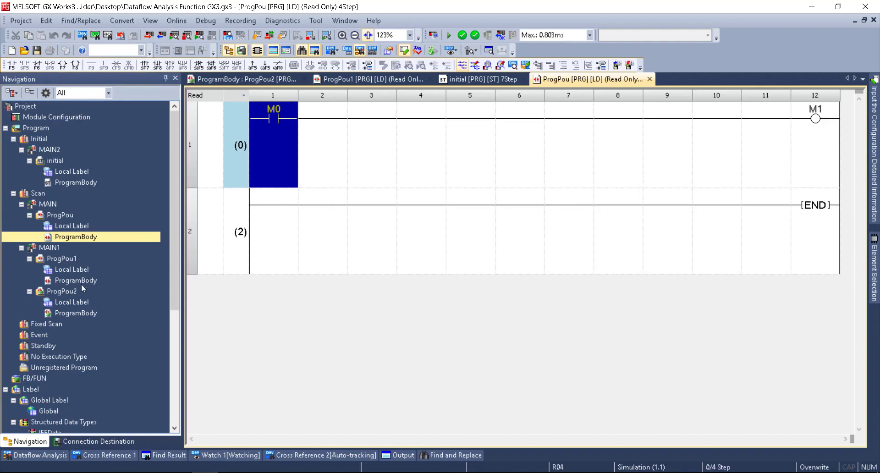
pyautogui.doubleClick(81, 283)
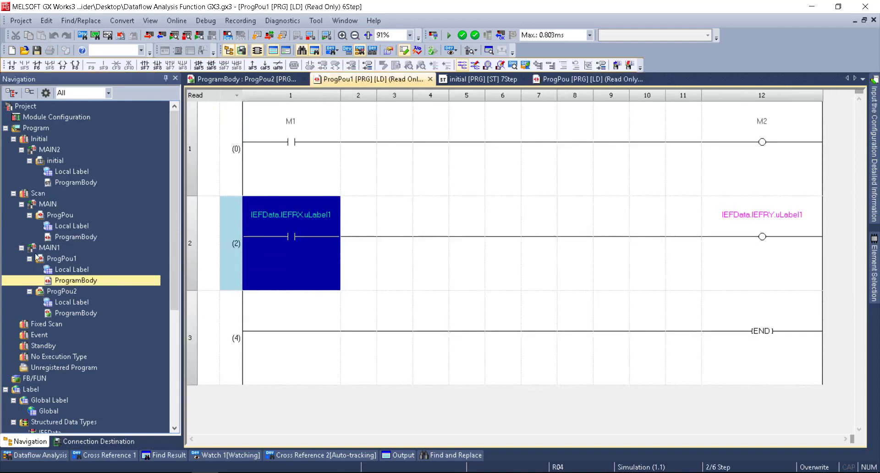
pyautogui.doubleClick(65, 314)
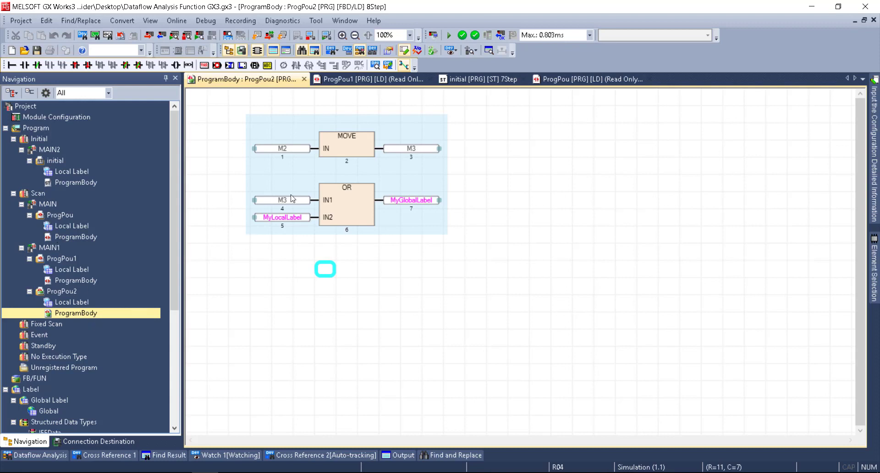
# Find all occurrences of M3 in the project and jump to the one at R=7, C=4.
pyautogui.click(415, 150)
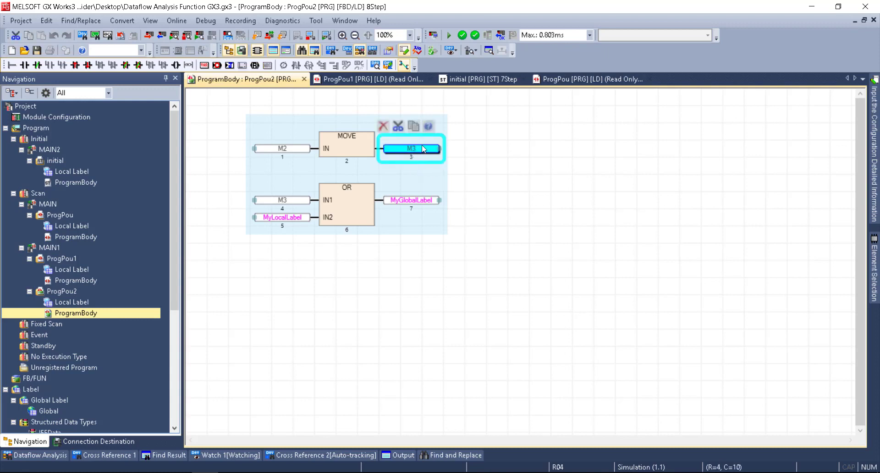
pyautogui.moveTo(419, 146)
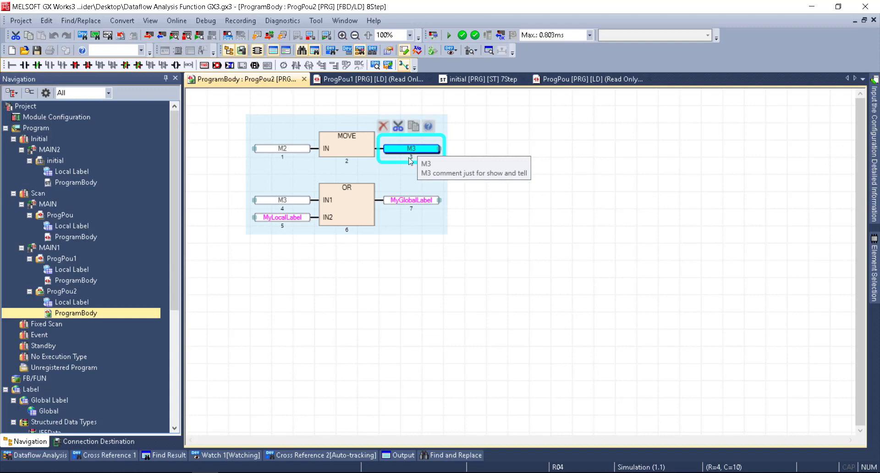
pyautogui.hotkey('ctrl', 'f')
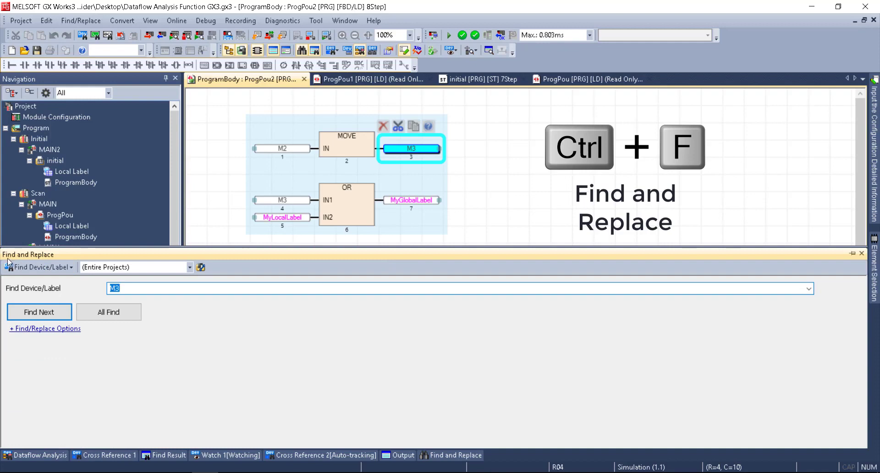
pyautogui.click(106, 313)
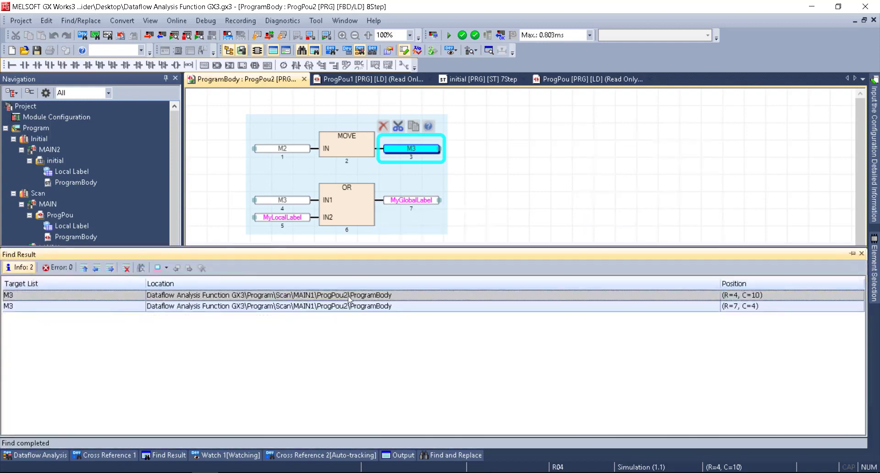
pyautogui.doubleClick(376, 307)
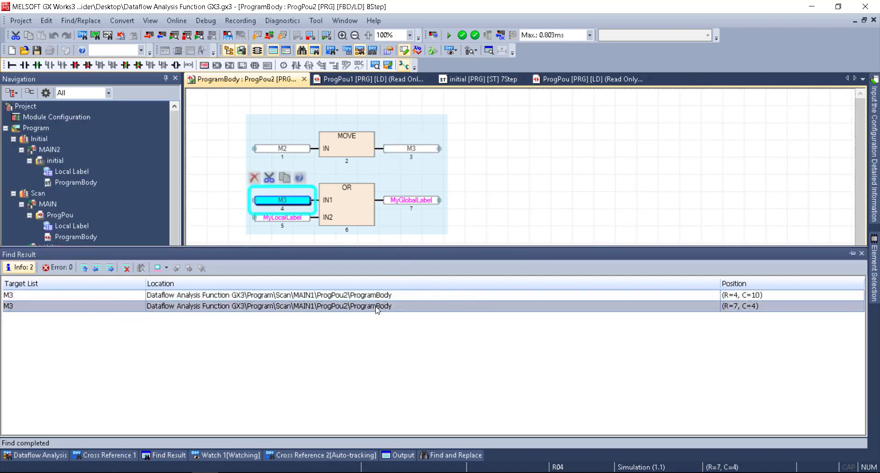
# Select MyGlobalLabel on the OR block's output and start a Find for it.
pyautogui.click(289, 204)
pyautogui.click(418, 207)
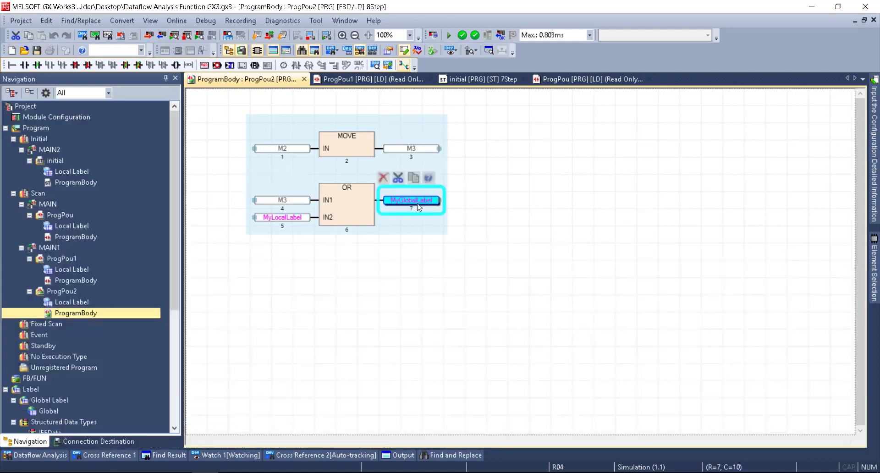
pyautogui.hotkey('ctrl', 'f')
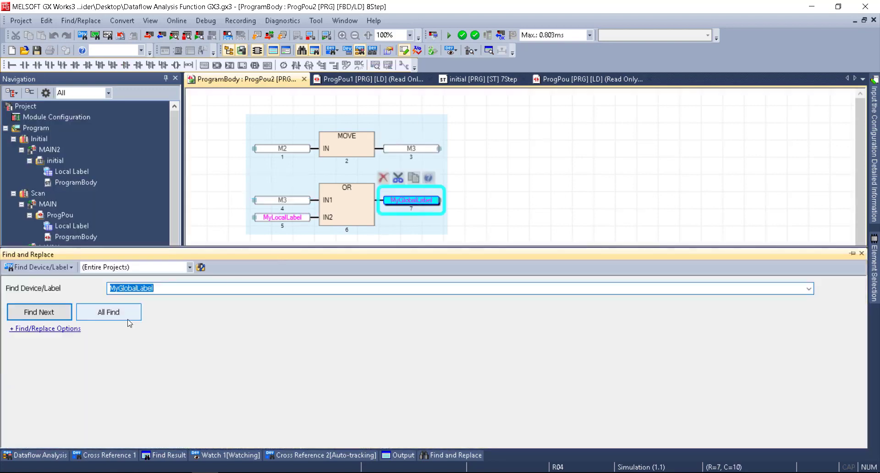
# Find all MyGlobalLabel uses and visit its global label definition, ProgPou2 and initial occurrences.
pyautogui.click(127, 320)
pyautogui.doubleClick(222, 296)
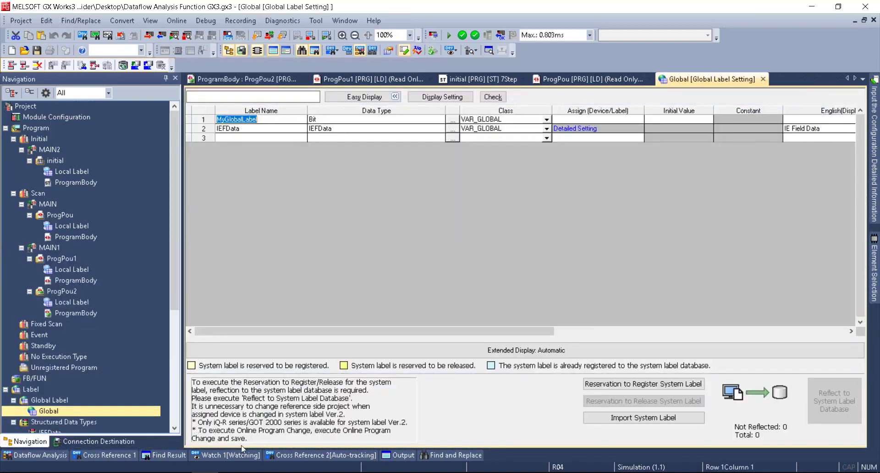
pyautogui.click(441, 455)
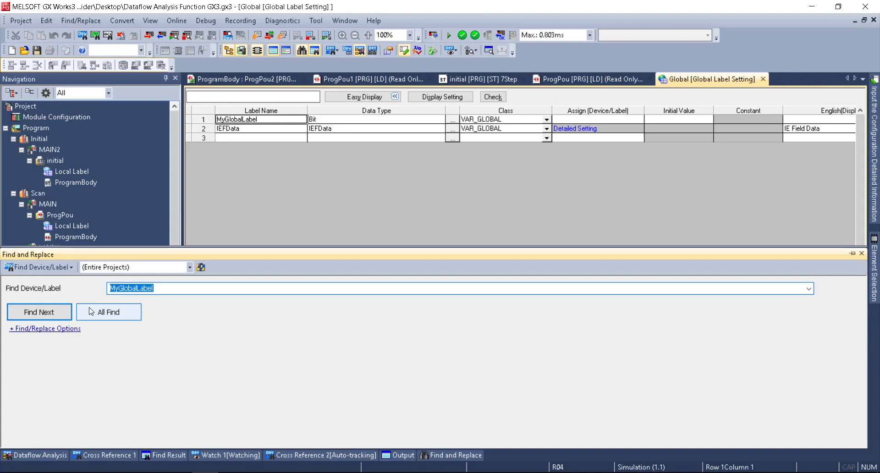
pyautogui.click(105, 314)
pyautogui.doubleClick(198, 306)
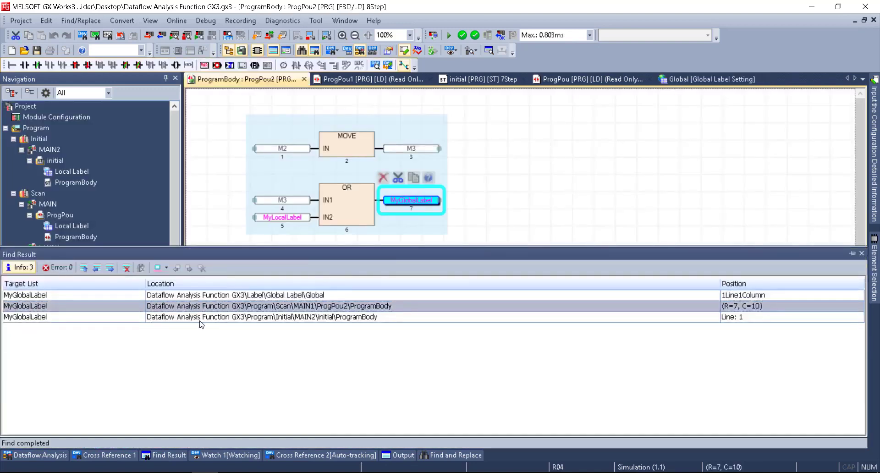
pyautogui.doubleClick(201, 317)
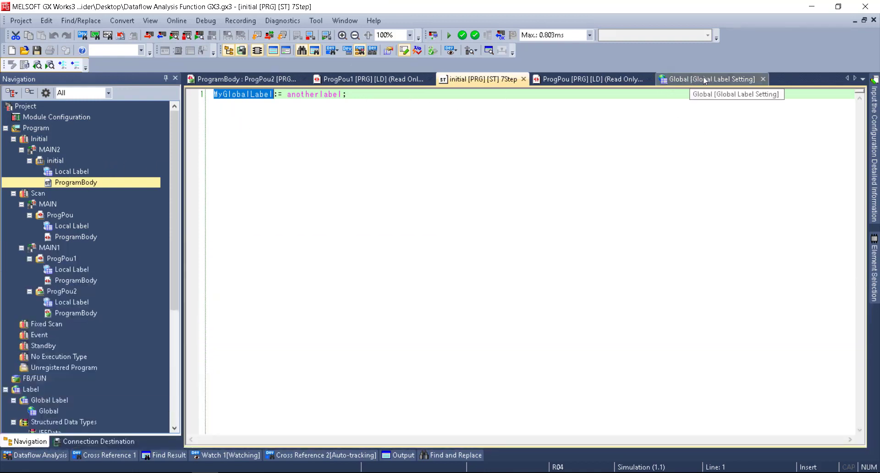
# Go back to ProgPou2's diagram and reselect the MyGlobalLabel output.
pyautogui.click(568, 78)
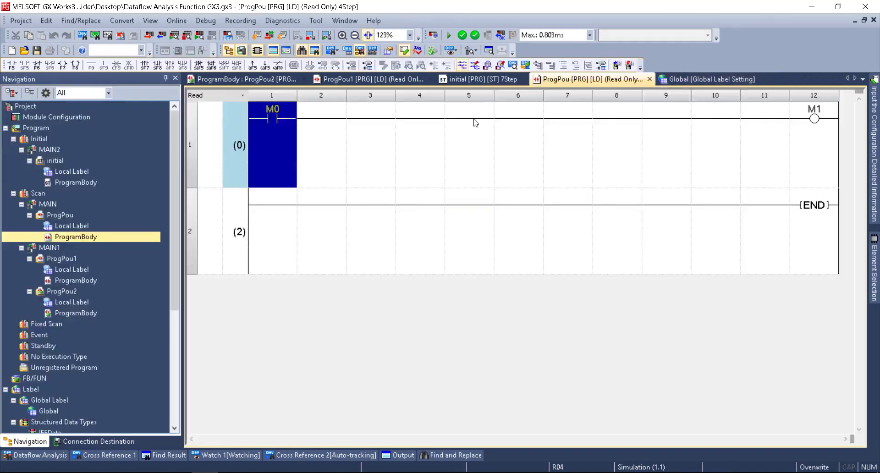
pyautogui.click(367, 79)
pyautogui.click(248, 79)
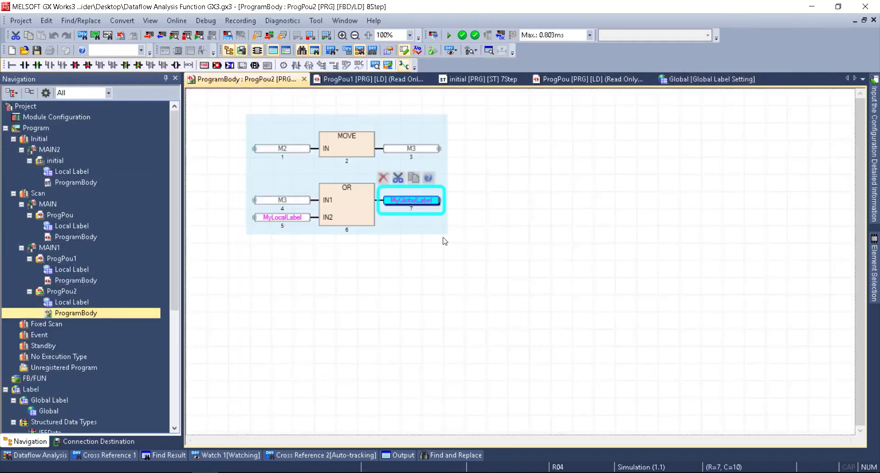
pyautogui.click(431, 251)
pyautogui.click(422, 203)
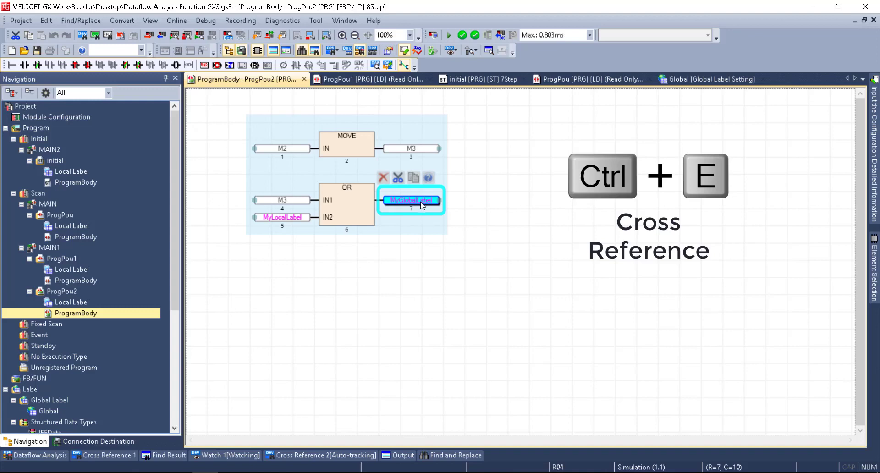
# List MyGlobalLabel's cross references: ProgPou2 at R=7, C=10 and initial line 1.
pyautogui.hotkey('ctrl', 'e')
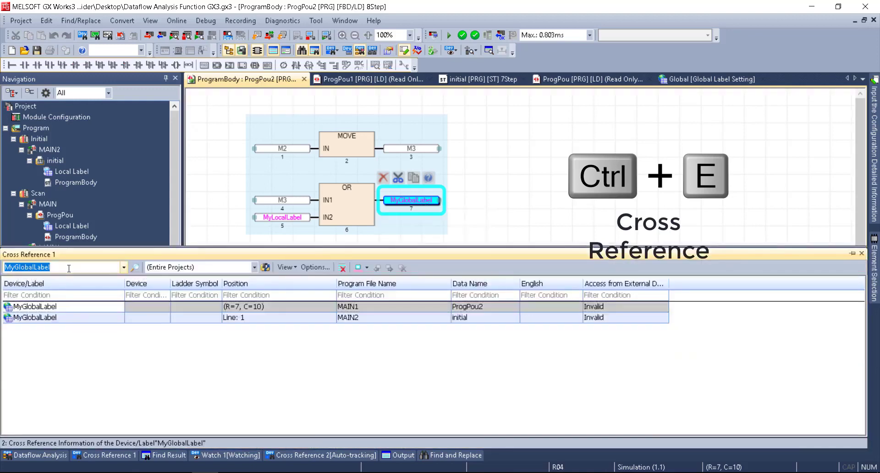
pyautogui.click(52, 267)
pyautogui.press('Return')
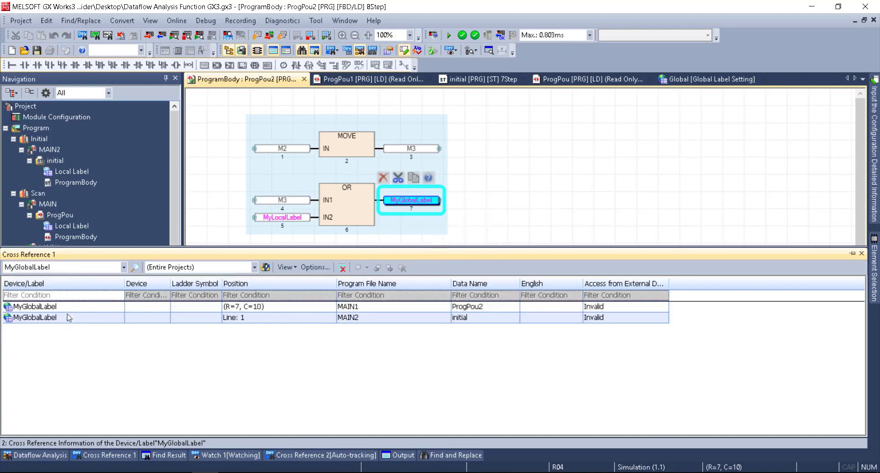
pyautogui.click(508, 195)
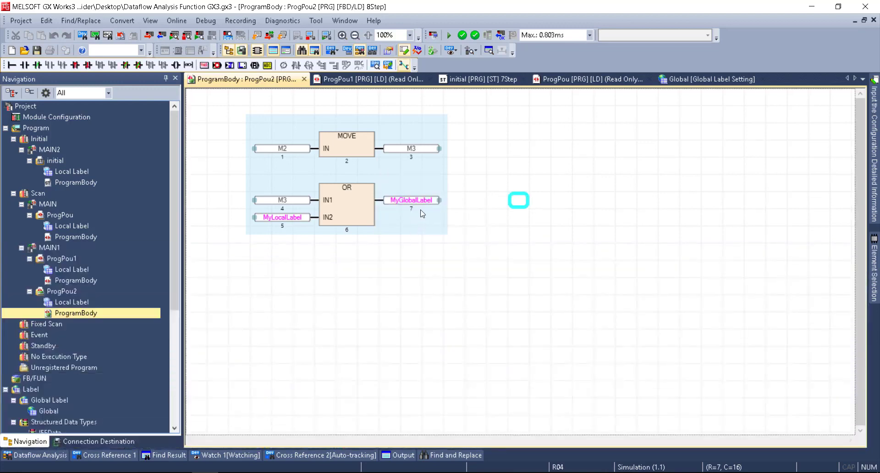
pyautogui.click(415, 200)
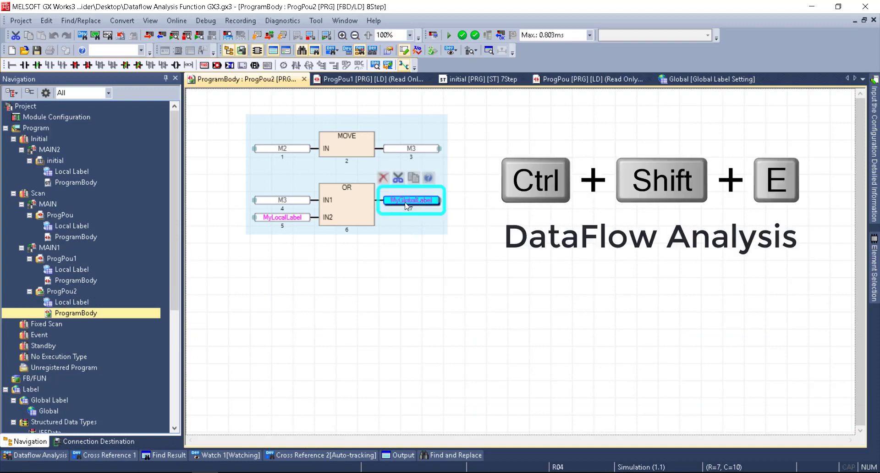
# Show the Dataflow Analysis panel graphing MyGlobalLabel's sources: anotherlabel in initial and ProgPou2's OR.
pyautogui.hotkey('ctrl', 'shift', 'e')
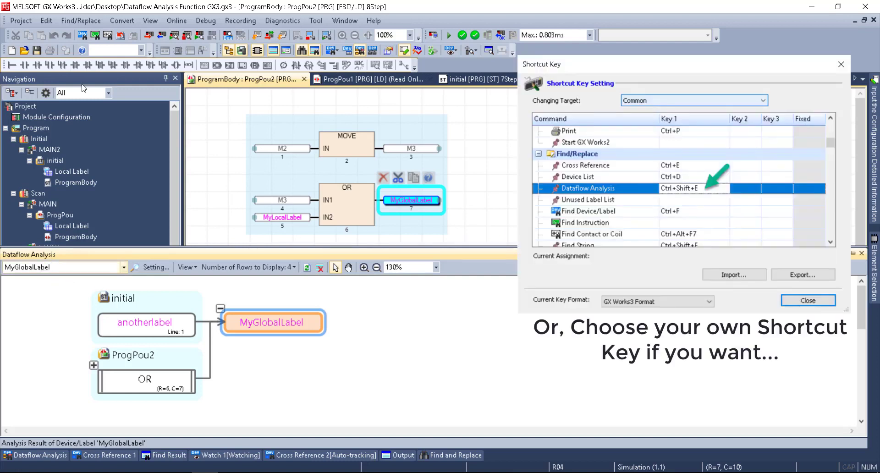
pyautogui.click(31, 21)
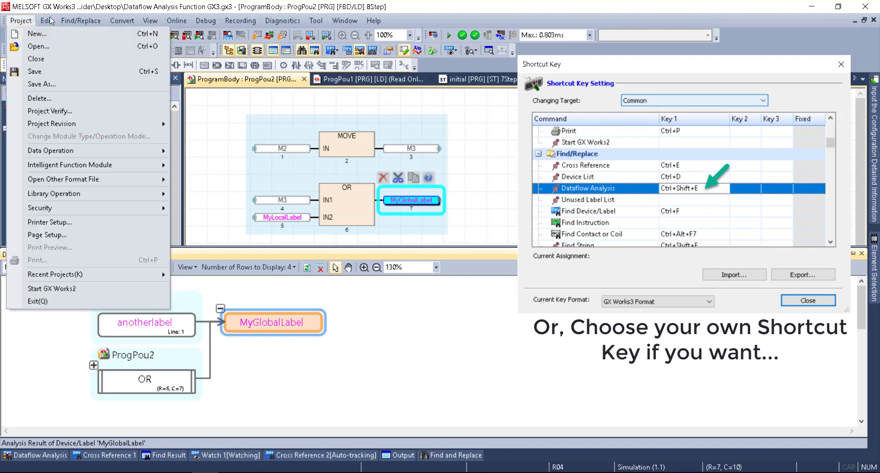
pyautogui.moveTo(82, 21)
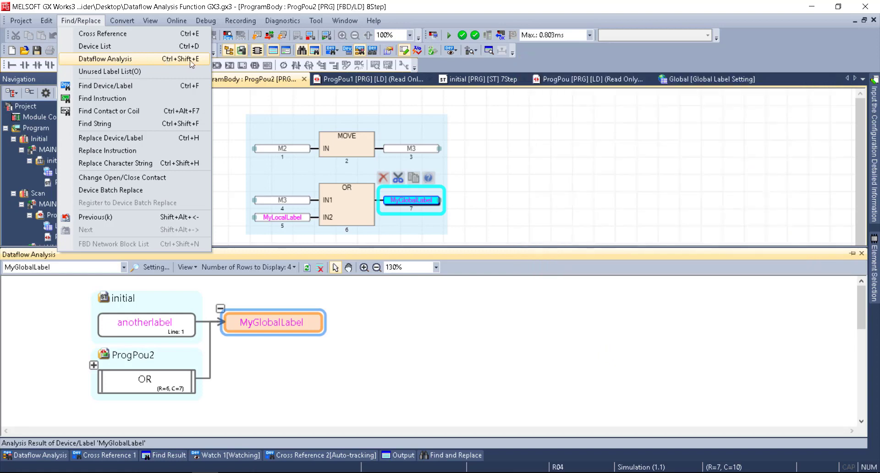
pyautogui.moveTo(150, 20)
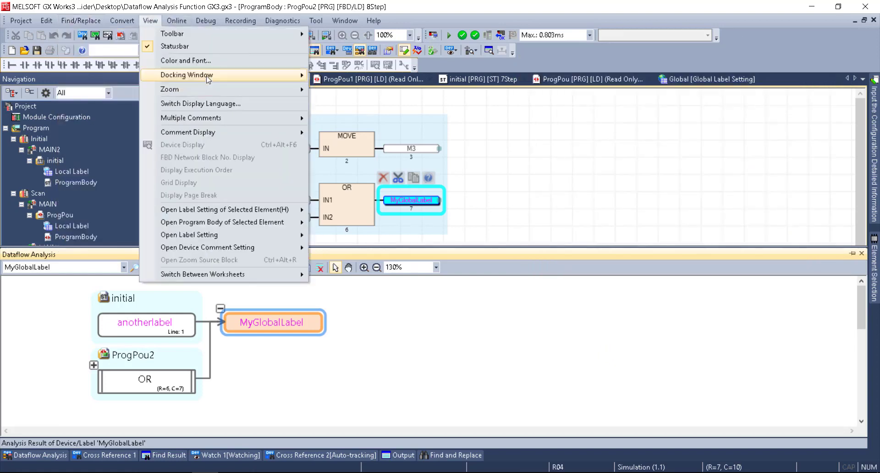
pyautogui.moveTo(207, 77)
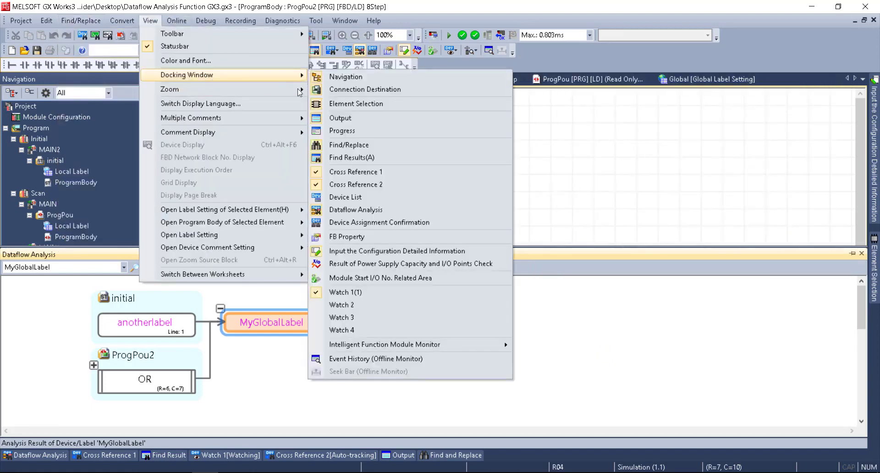
pyautogui.click(379, 210)
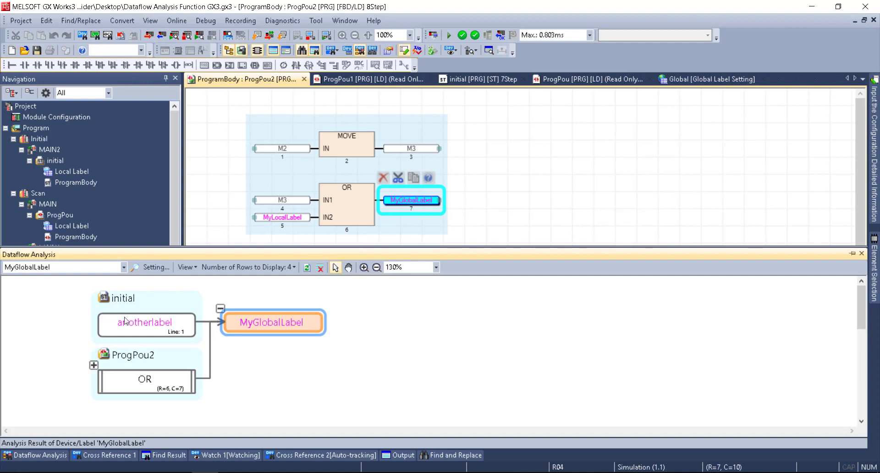
# Center the dataflow graph and jump to anotherlabel's assignment in the initial program.
pyautogui.click(348, 267)
pyautogui.moveTo(157, 328); pyautogui.dragTo(383, 325)
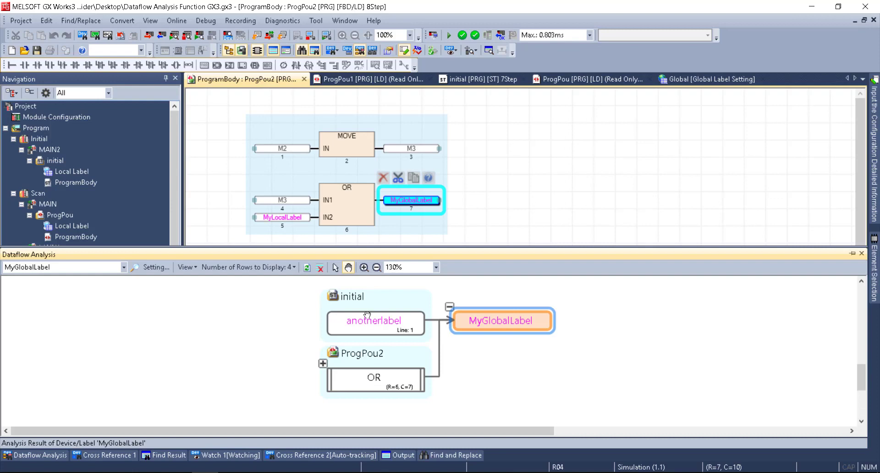
pyautogui.click(335, 267)
pyautogui.doubleClick(365, 323)
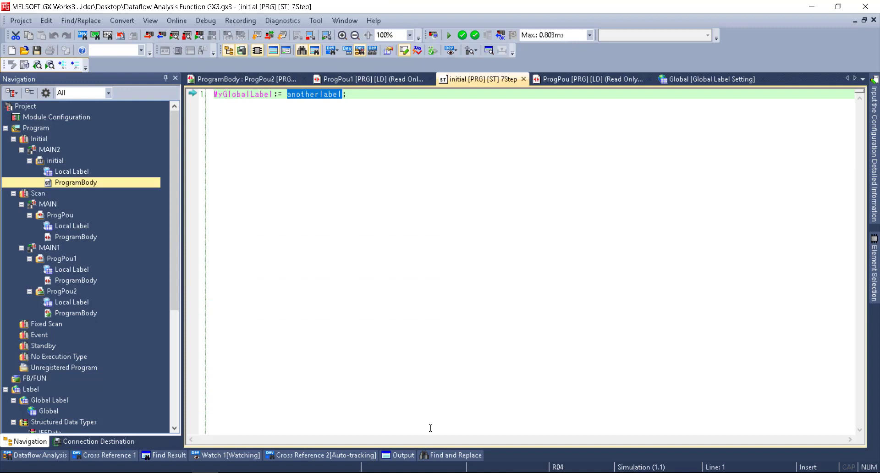
# Pin the Dataflow Analysis panel open and jump to the OR block at R=6, C=7.
pyautogui.click(32, 455)
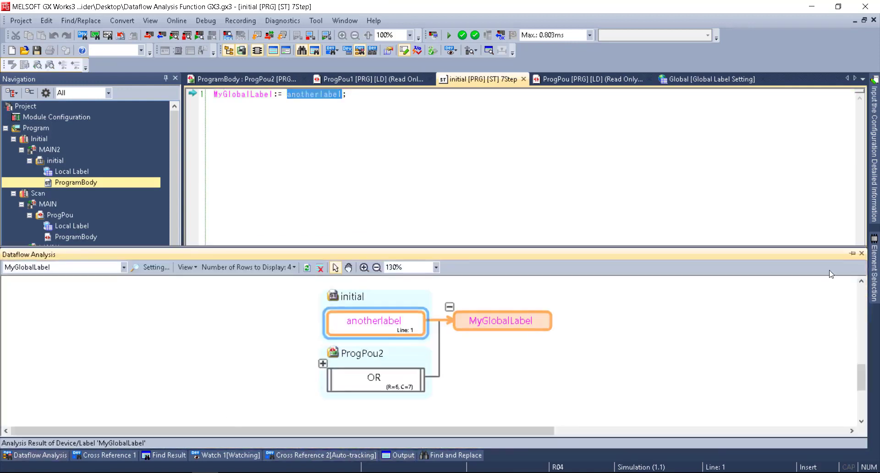
pyautogui.click(851, 253)
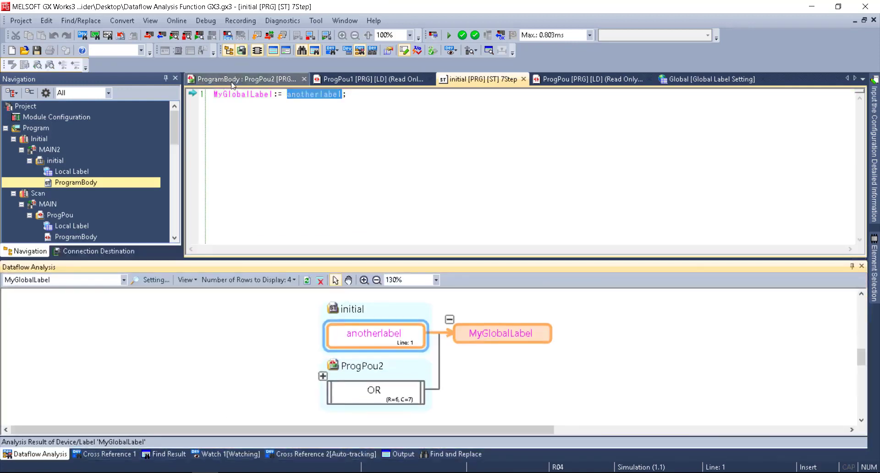
pyautogui.doubleClick(374, 395)
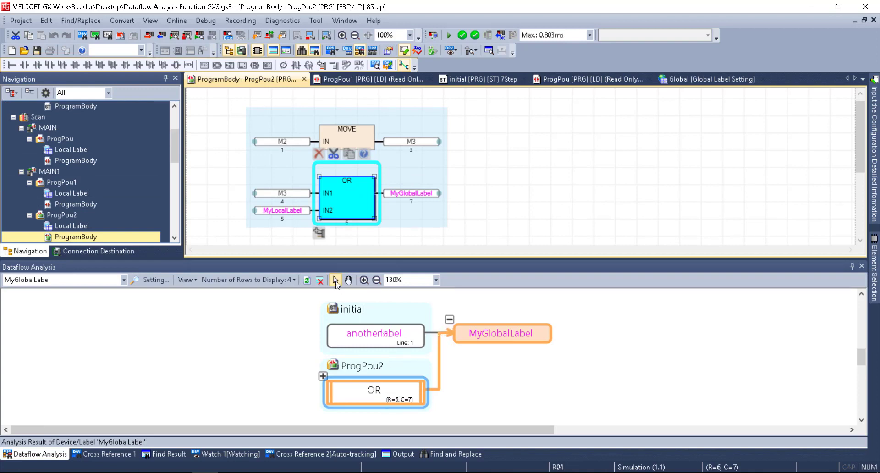
# Expand the OR node to show M3, enlarge the panel and zoom the graph to 85%.
pyautogui.click(322, 375)
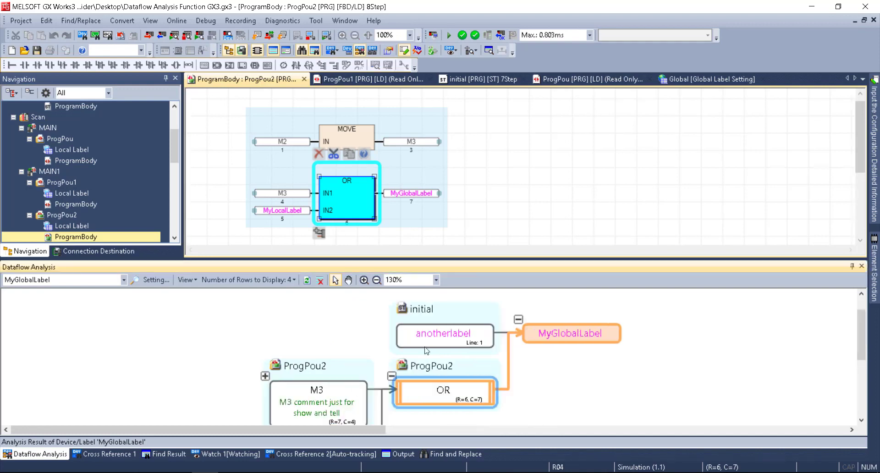
pyautogui.click(348, 280)
pyautogui.moveTo(371, 264); pyautogui.dragTo(372, 236)
pyautogui.click(376, 252)
pyautogui.click(376, 252)
pyautogui.click(376, 252)
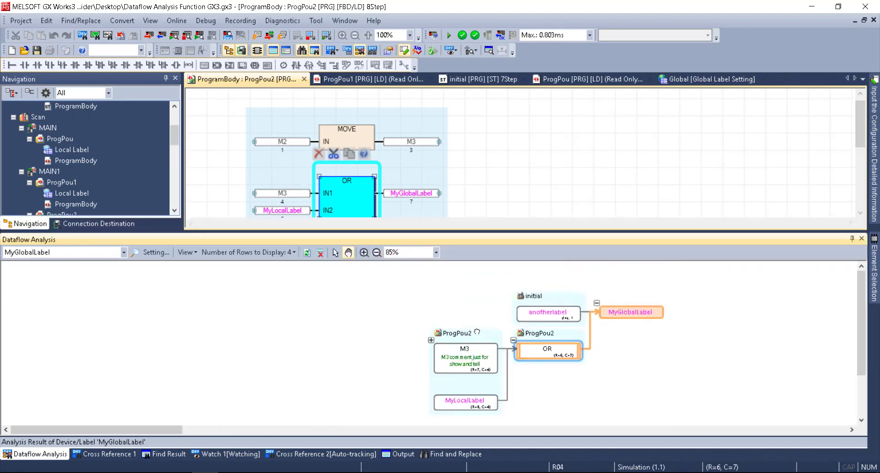
pyautogui.moveTo(477, 331); pyautogui.dragTo(510, 311)
pyautogui.click(335, 252)
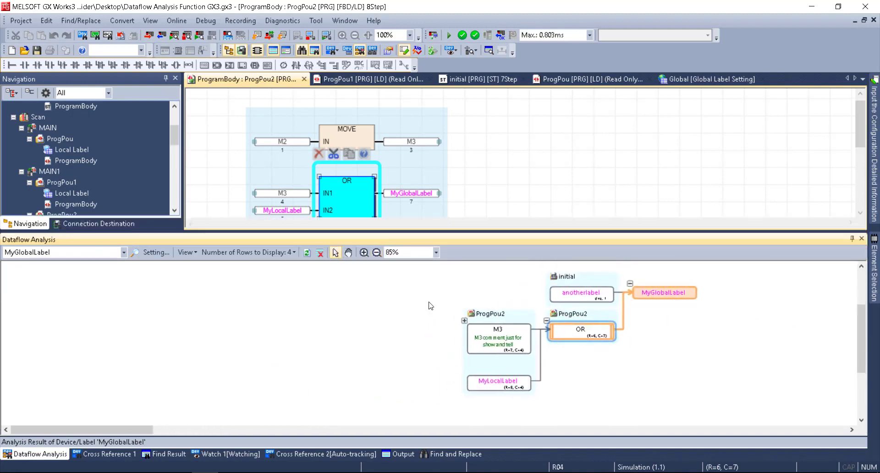
# Expand M3, MOVE, M2 and M1 back to M0, keeping OR and MyGlobalLabel in view.
pyautogui.click(464, 321)
pyautogui.click(464, 321)
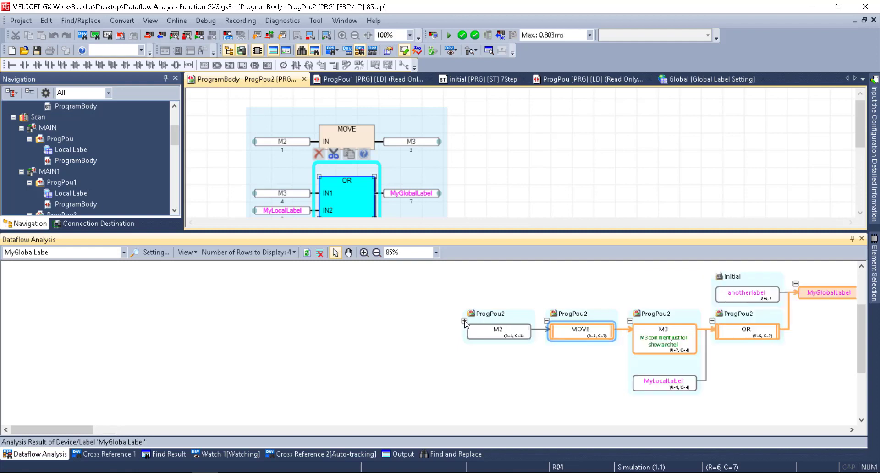
pyautogui.click(464, 320)
pyautogui.click(464, 320)
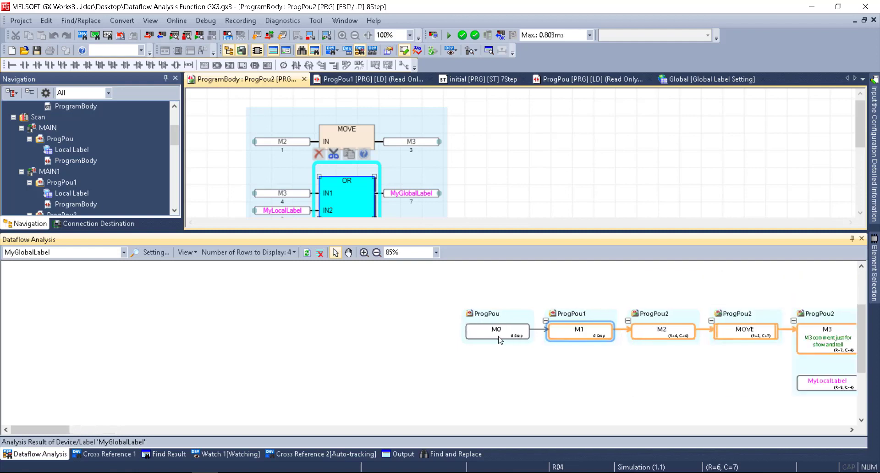
pyautogui.click(349, 252)
pyautogui.moveTo(710, 329); pyautogui.dragTo(629, 356)
pyautogui.click(335, 252)
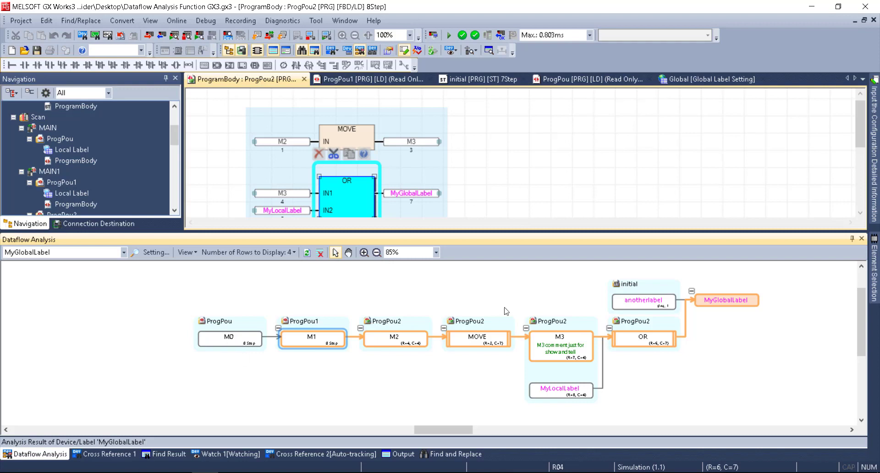
# Jump from the M3, MOVE and M2 nodes into ProgPou2, then to M1's contact in ProgPou1.
pyautogui.click(555, 341)
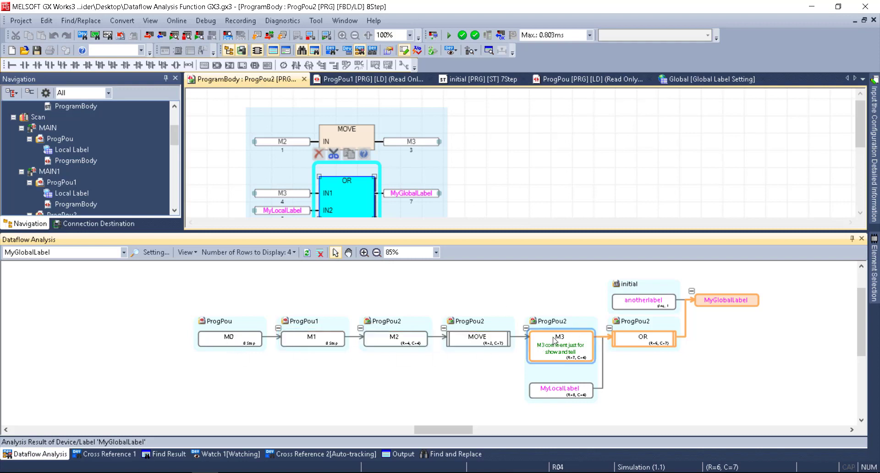
pyautogui.click(468, 337)
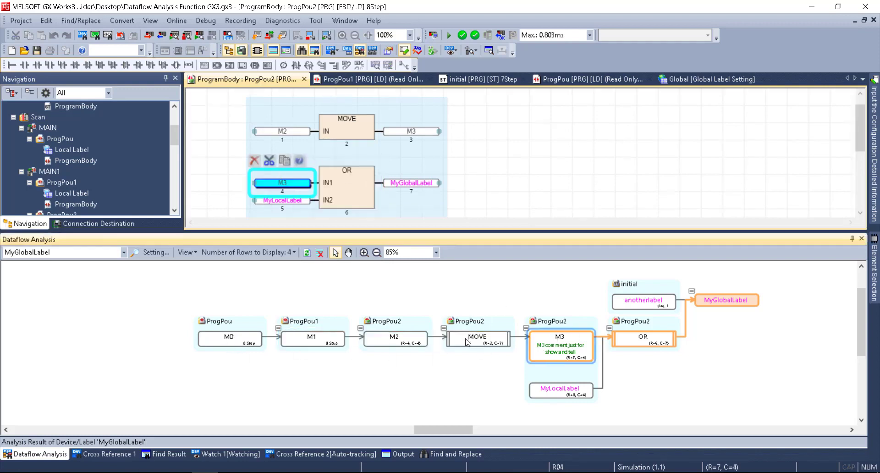
pyautogui.click(387, 339)
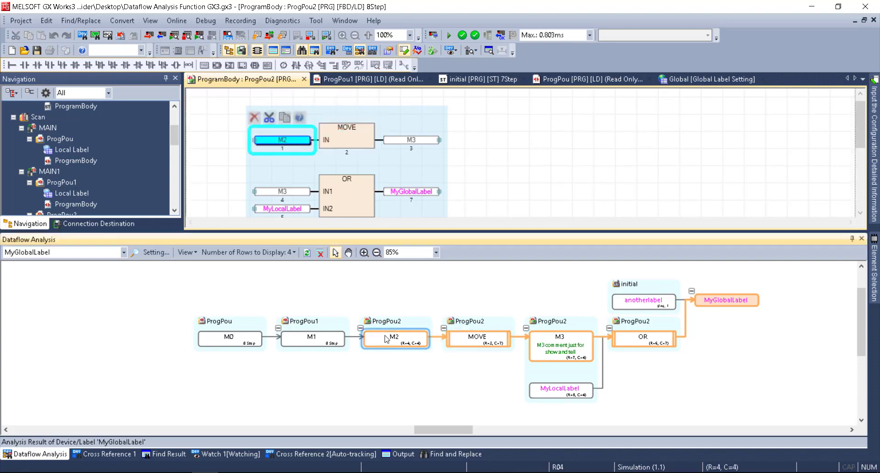
pyautogui.click(323, 341)
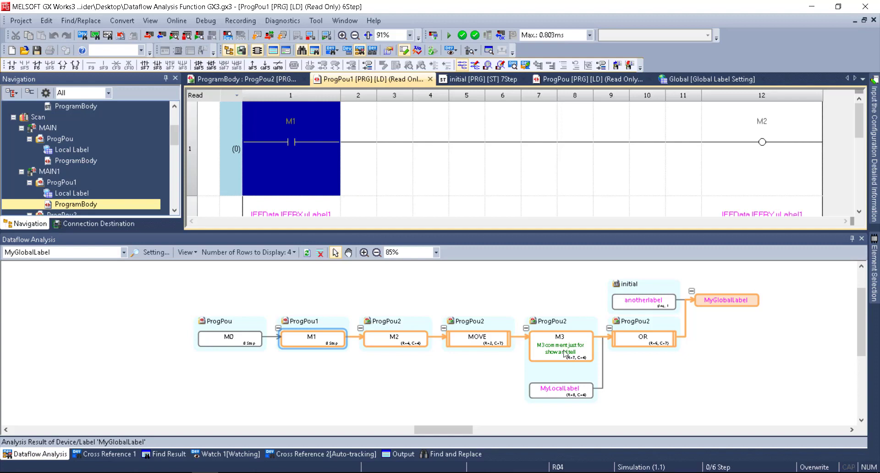
pyautogui.click(187, 252)
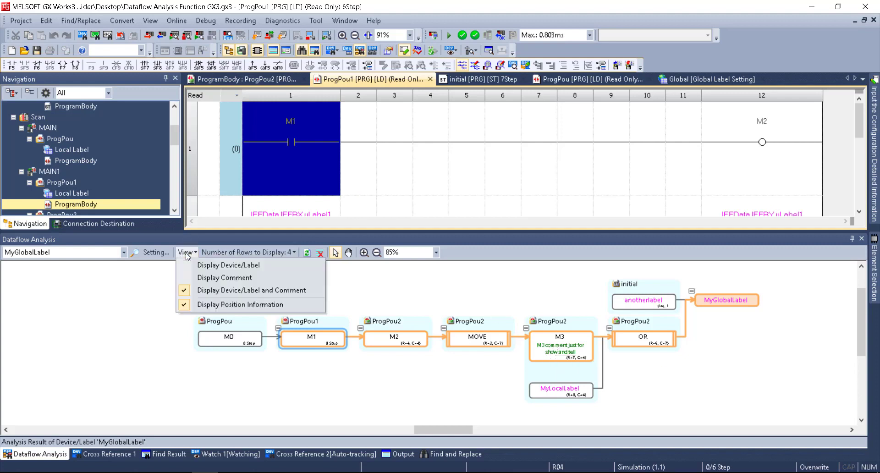
pyautogui.click(218, 267)
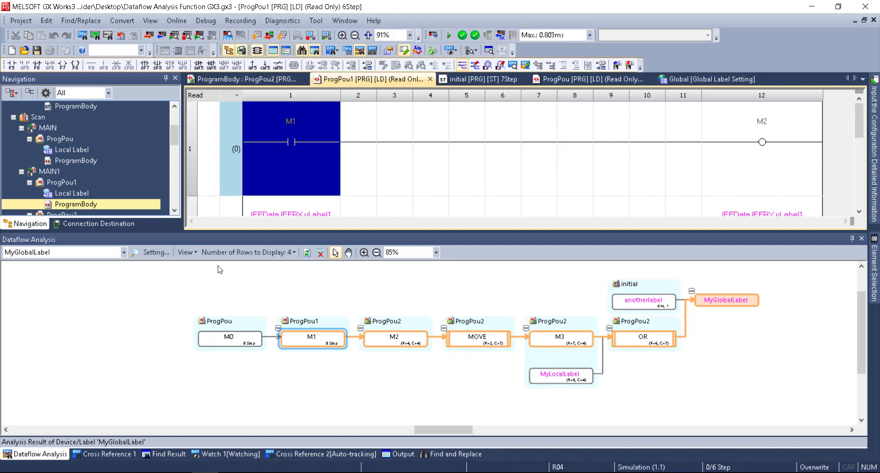
pyautogui.click(187, 252)
pyautogui.click(216, 289)
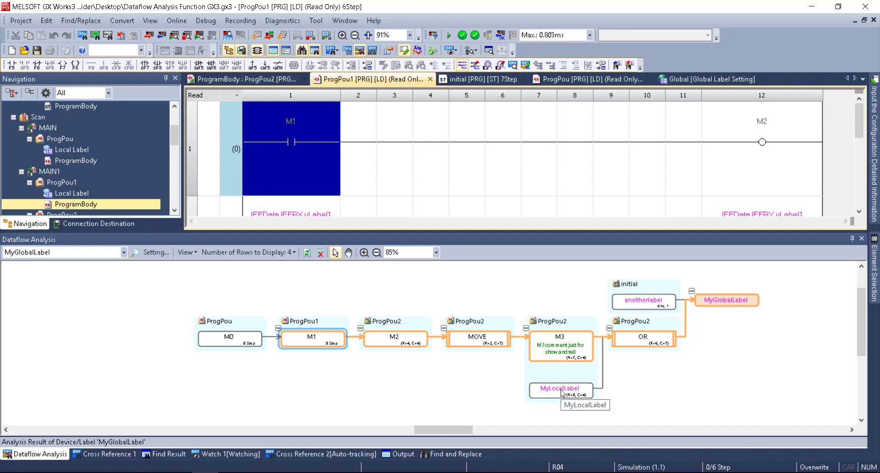
pyautogui.click(616, 370)
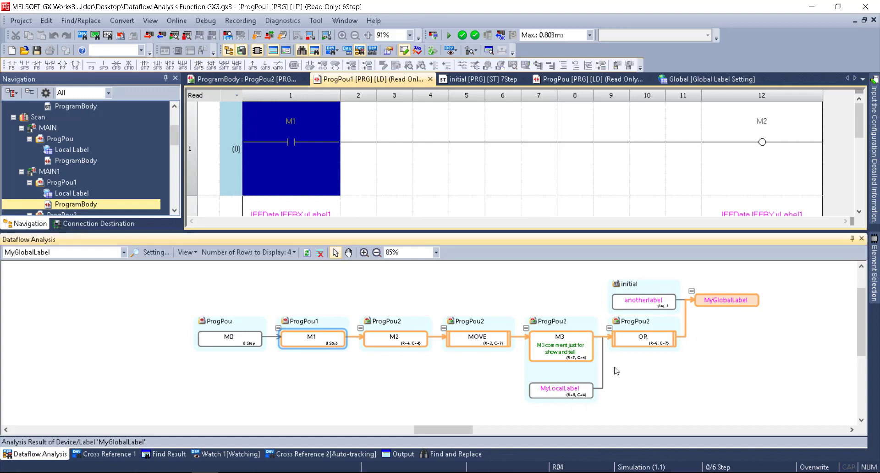
pyautogui.click(348, 252)
pyautogui.moveTo(489, 301); pyautogui.dragTo(392, 297)
pyautogui.click(335, 252)
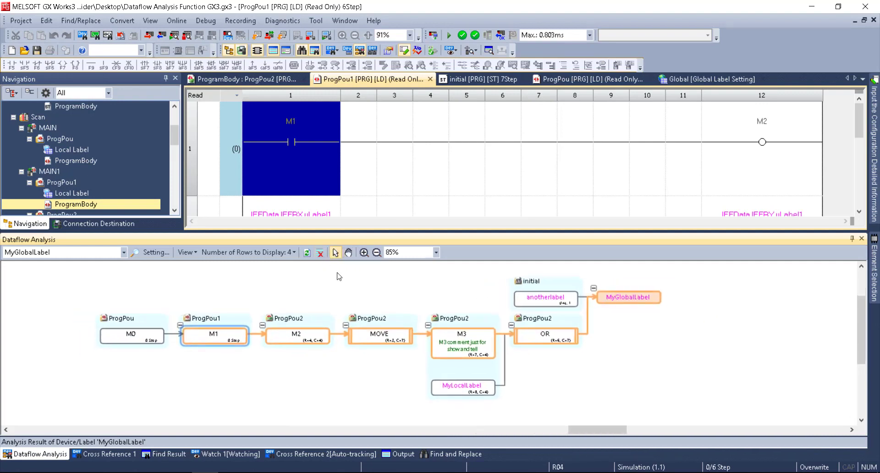
pyautogui.click(348, 252)
pyautogui.click(335, 252)
pyautogui.click(292, 335)
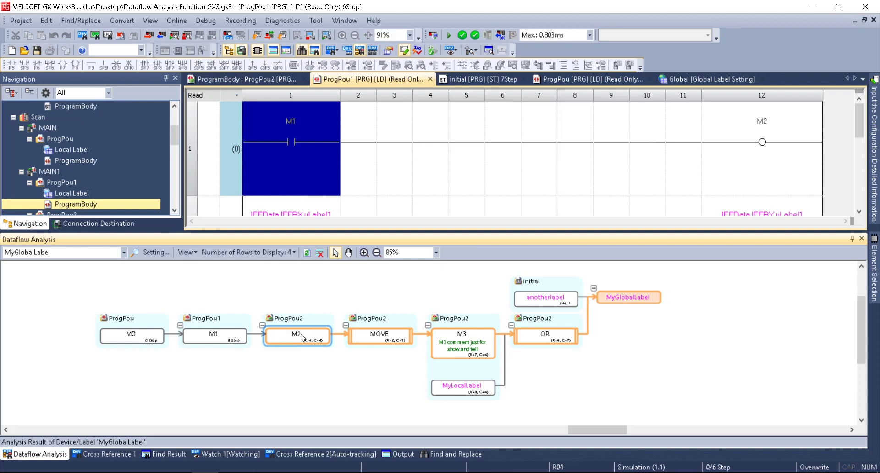
# Start a fresh Dataflow Analysis on M2, clearing the previous graph.
pyautogui.rightClick(287, 339)
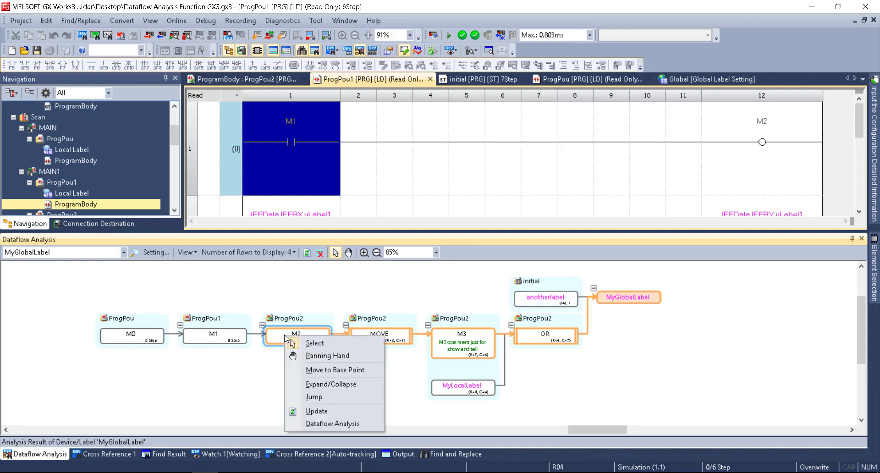
pyautogui.click(342, 424)
pyautogui.click(436, 268)
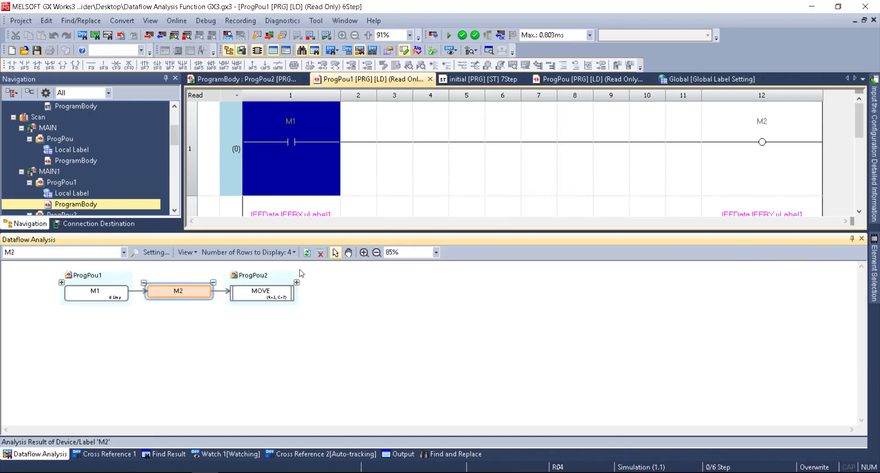
# Center the M2 graph at 130% zoom and select its MOVE node.
pyautogui.click(348, 252)
pyautogui.moveTo(192, 298); pyautogui.dragTo(351, 315)
pyautogui.click(364, 252)
pyautogui.click(364, 252)
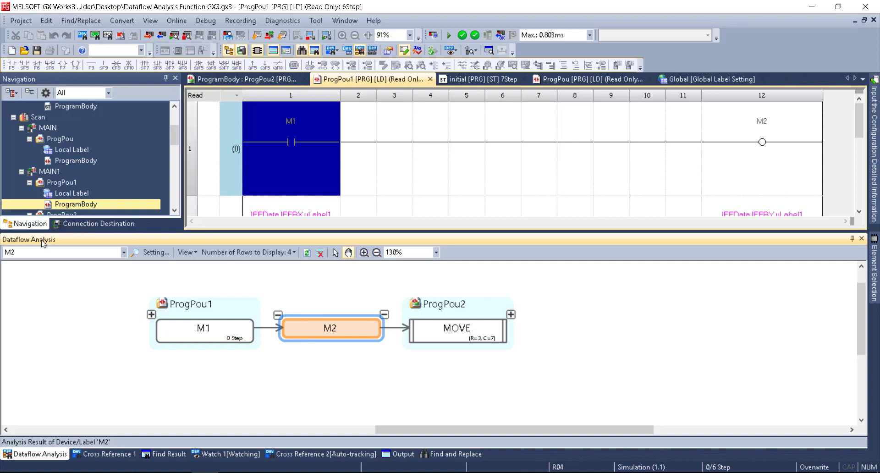
pyautogui.click(123, 252)
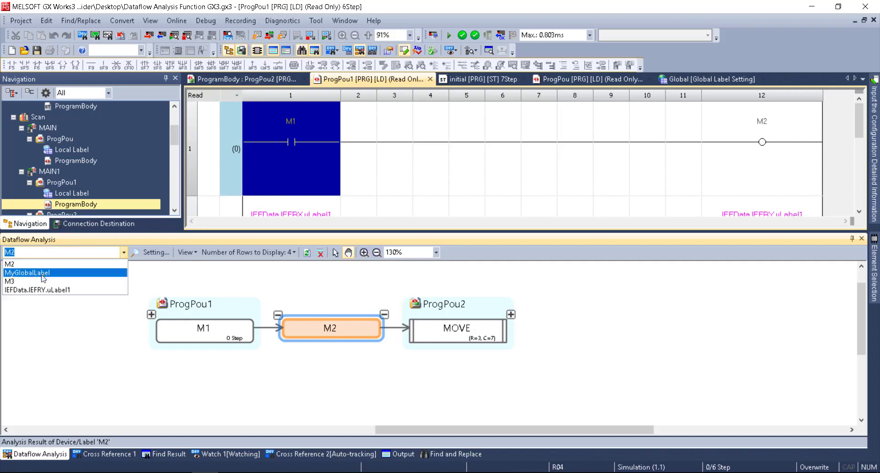
pyautogui.click(272, 305)
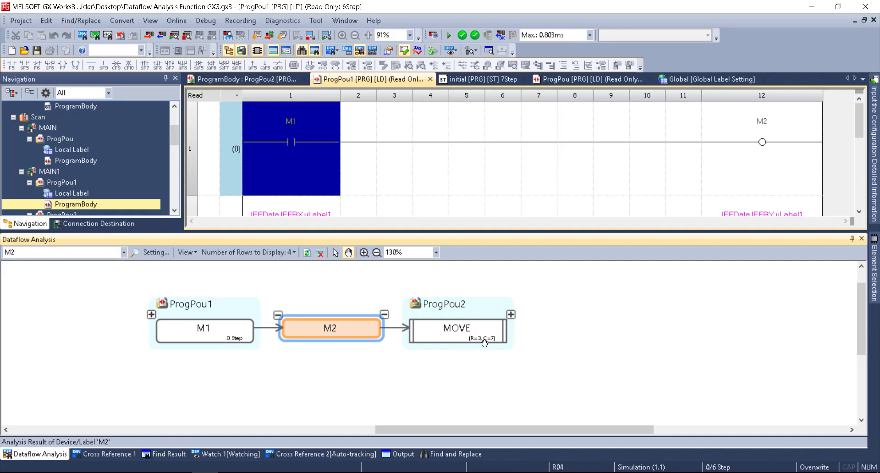
pyautogui.click(334, 252)
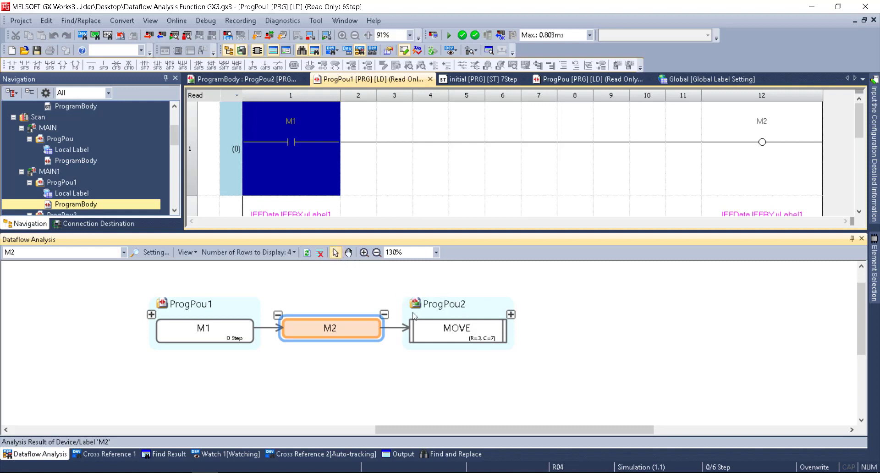
pyautogui.click(454, 329)
# Jump to ProgPou2's MOVE block and expand the graph through M3 and OR to MyGlobalLabel.
pyautogui.doubleClick(474, 330)
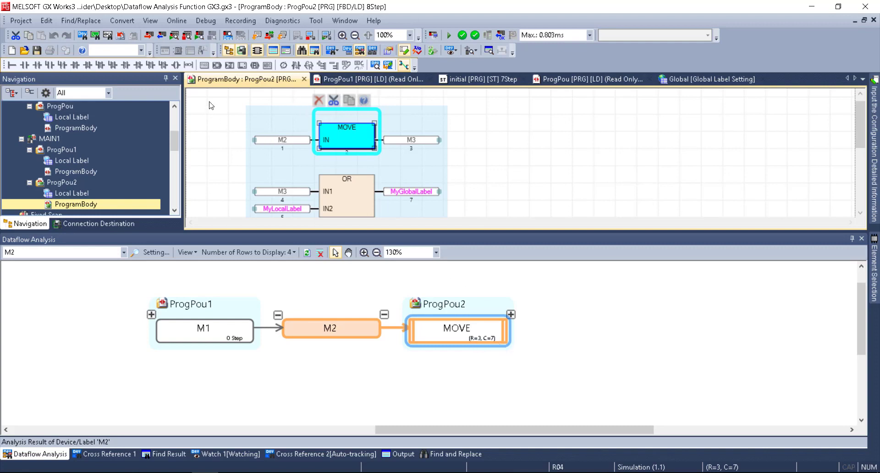
pyautogui.scroll(1, 202, 104)
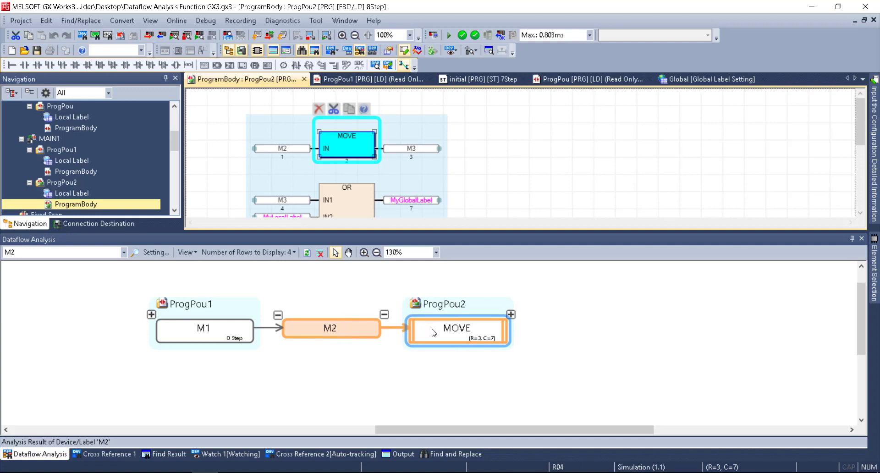
pyautogui.click(510, 314)
pyautogui.click(637, 314)
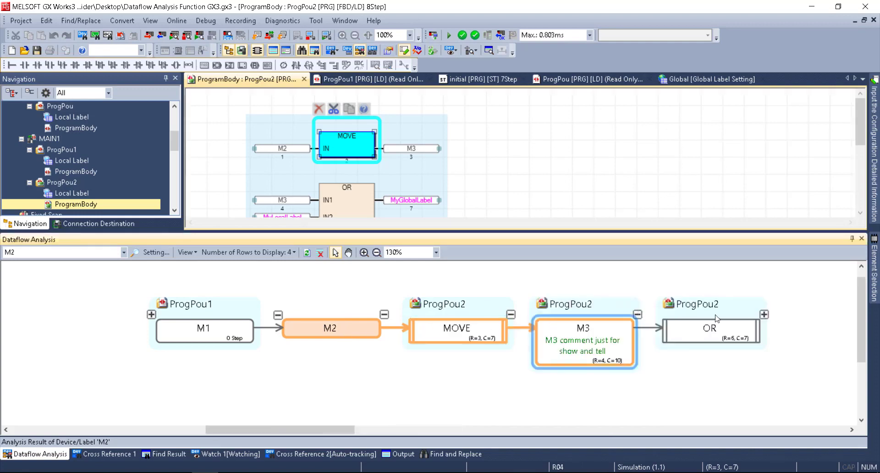
pyautogui.click(765, 315)
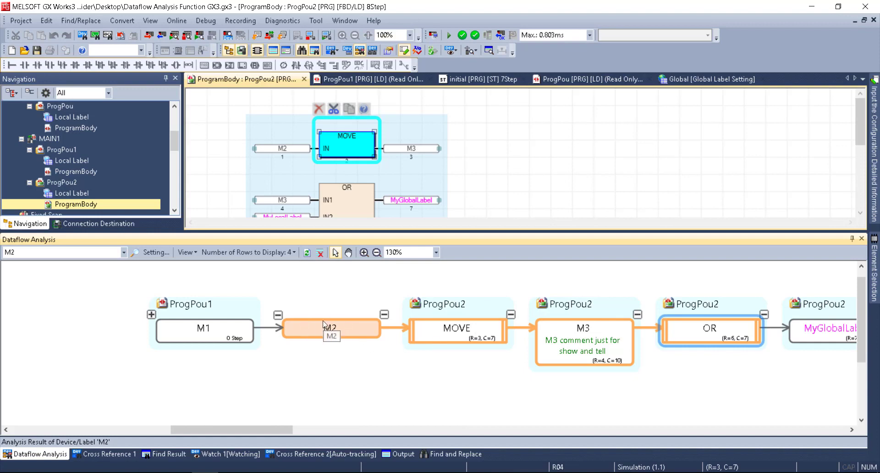
pyautogui.scroll(2, 81, 180)
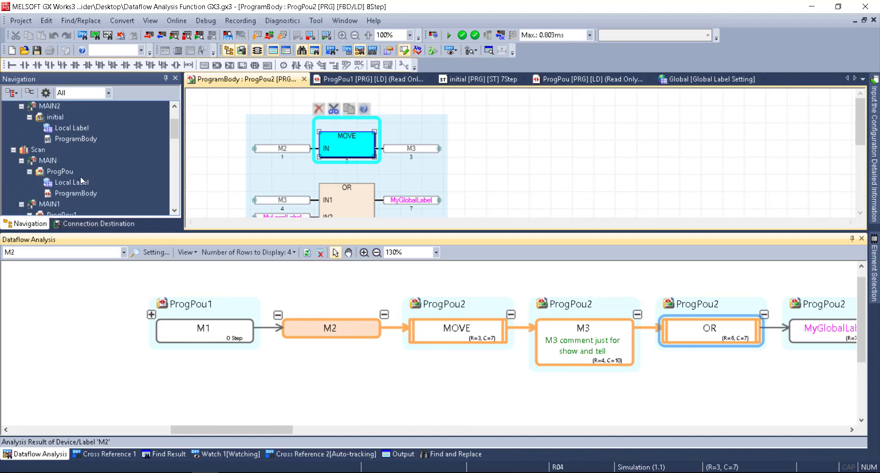
pyautogui.scroll(2, 64, 173)
pyautogui.scroll(-4, 71, 180)
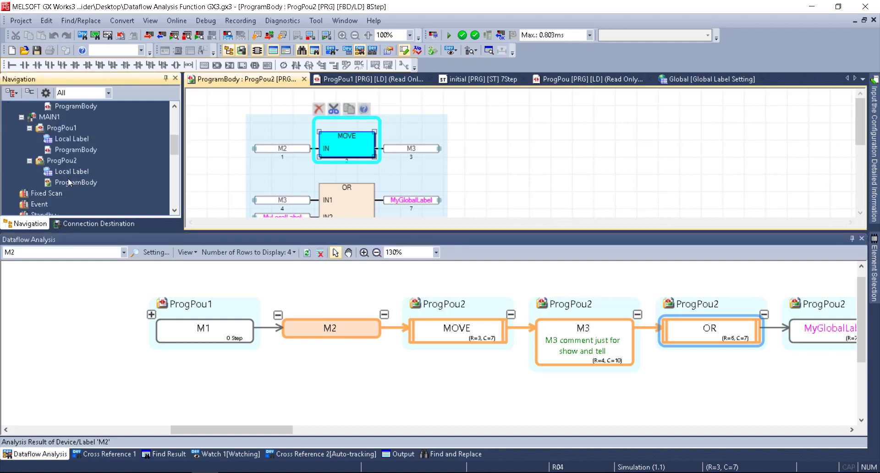
# Open ProgPou1's ladder program body and move along the rung toward the IEFRY coil.
pyautogui.doubleClick(87, 154)
pyautogui.scroll(-3, 359, 161)
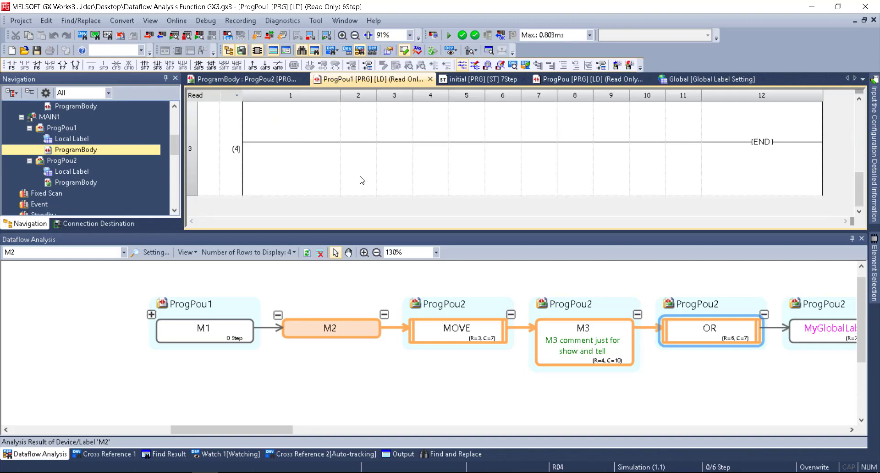
pyautogui.moveTo(372, 232); pyautogui.dragTo(379, 287)
pyautogui.click(426, 182)
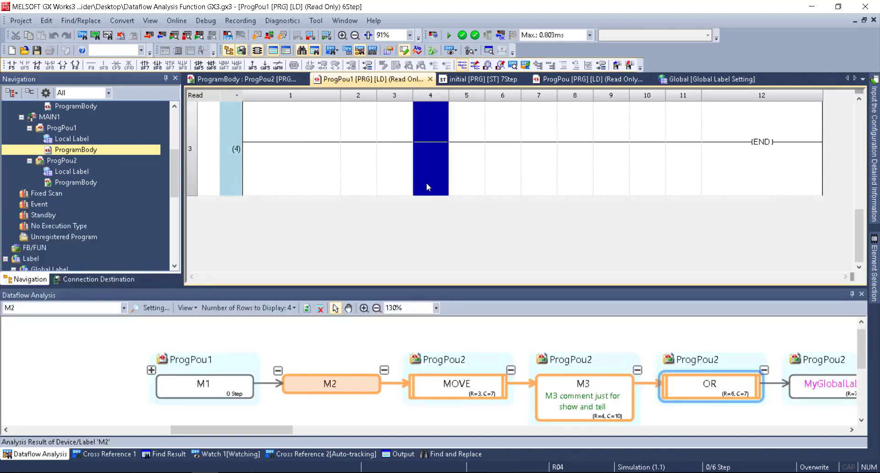
pyautogui.scroll(3, 426, 182)
pyautogui.press('Right')
pyautogui.press('Right')
pyautogui.press('Right')
pyautogui.scroll(-2, 427, 183)
pyautogui.scroll(2, 426, 182)
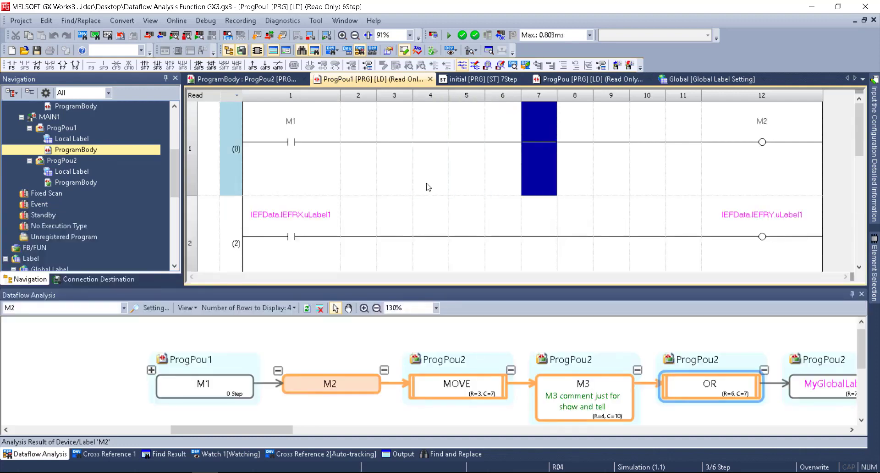
# Run Dataflow Analysis on the IEFData.IEFRY.uLabel1 coil.
pyautogui.click(755, 215)
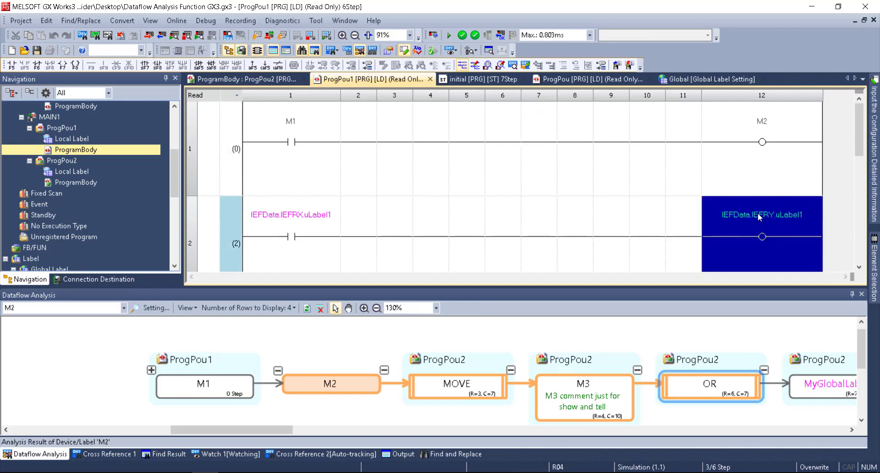
pyautogui.rightClick(759, 217)
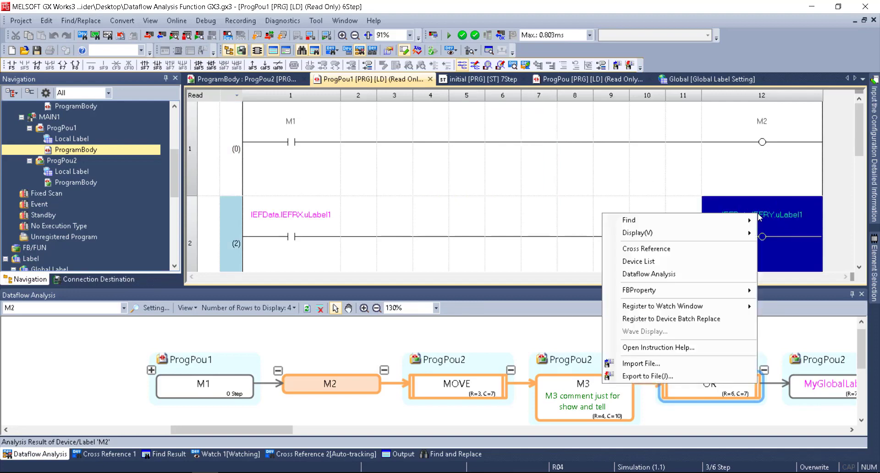
pyautogui.click(672, 275)
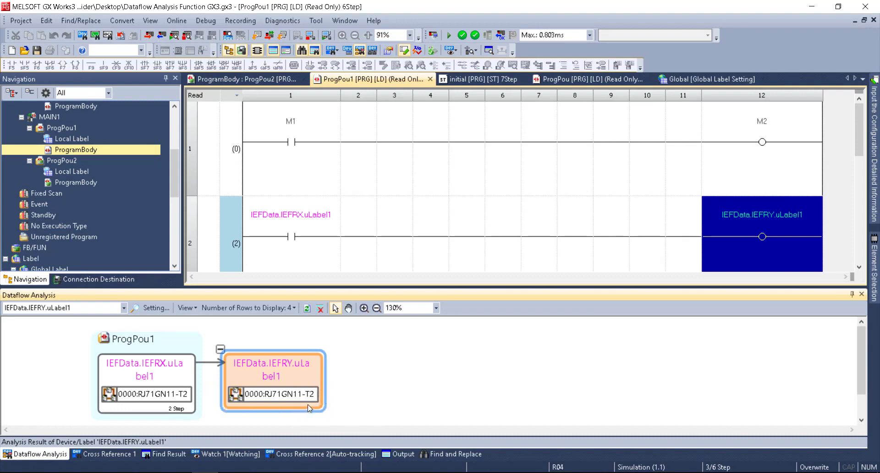
# View the RJ71GN11-T2 Refresh Setting (RX→X00100–002FF, RY→Y00100–002FF), then reopen ProgPou1.
pyautogui.click(283, 394)
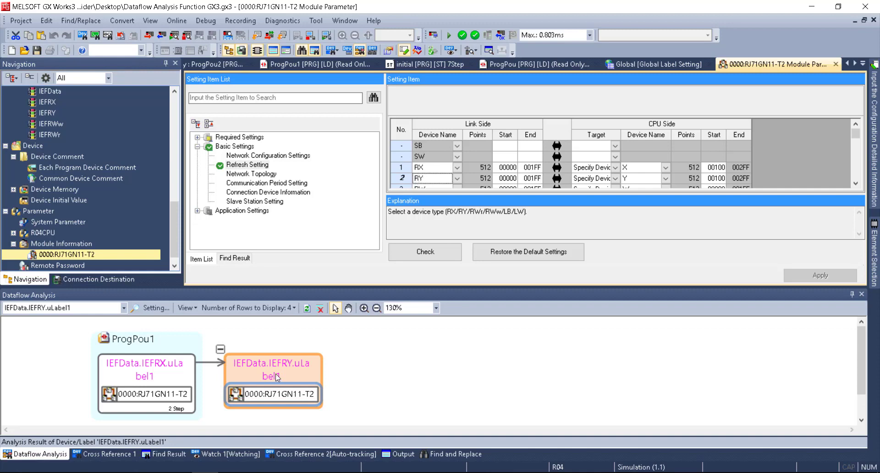
pyautogui.click(138, 397)
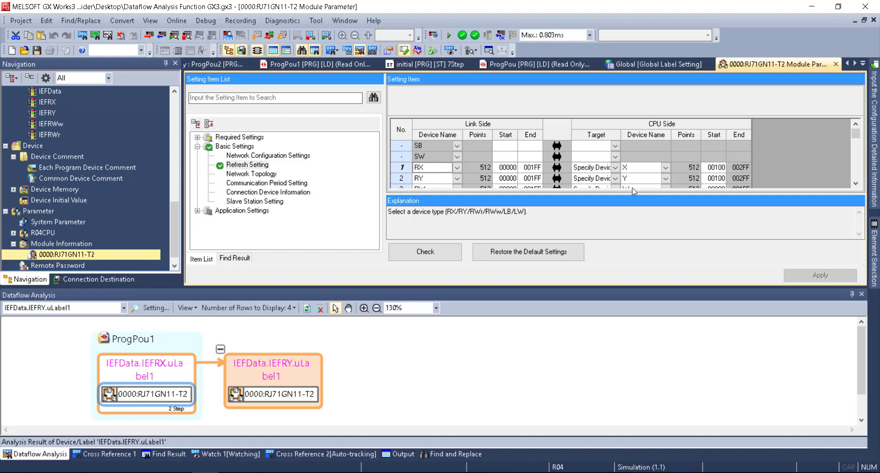
pyautogui.scroll(10, 72, 156)
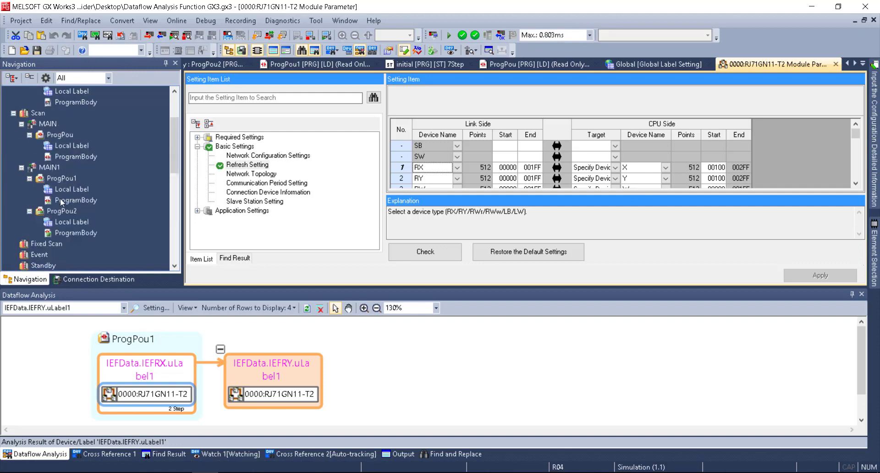
pyautogui.doubleClick(69, 200)
# Turn on View > Display Device so X100 and Y100 appear under the IEFData labels.
pyautogui.click(149, 20)
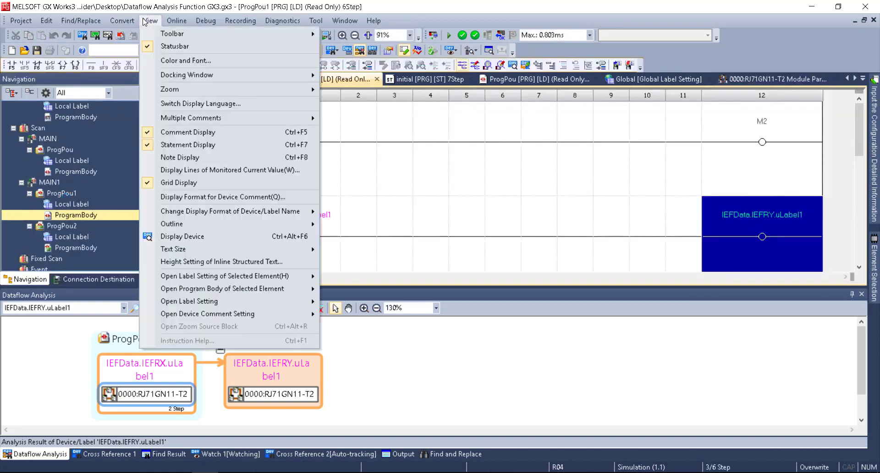
pyautogui.click(205, 237)
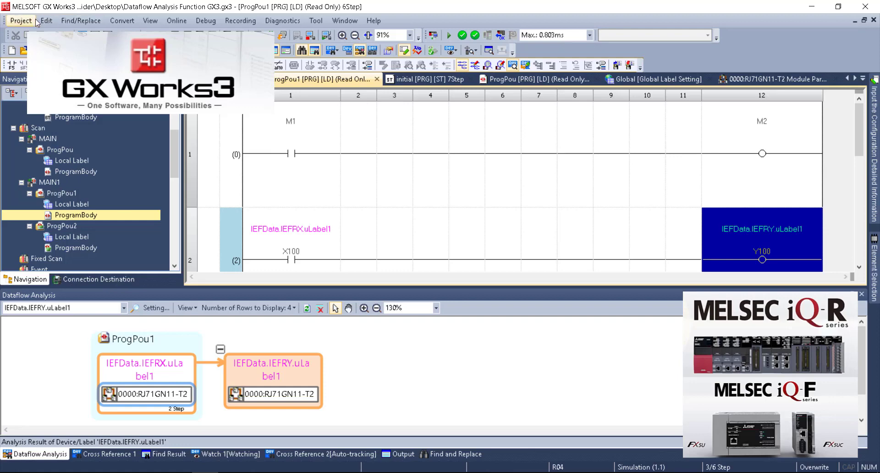
# Locate Dataflow Analysis under View > Docking Window, try Ctrl+Shift+E, and bring up the IEFRY coil's context menu.
pyautogui.click(76, 22)
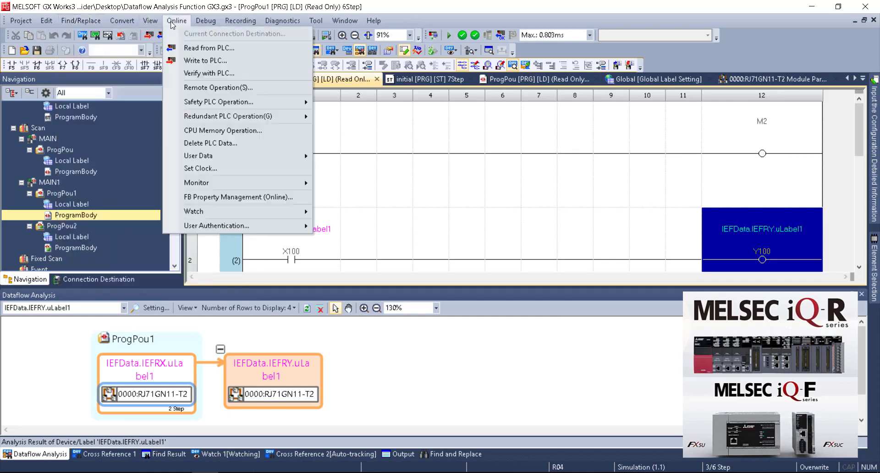
pyautogui.moveTo(150, 21)
pyautogui.moveTo(192, 76)
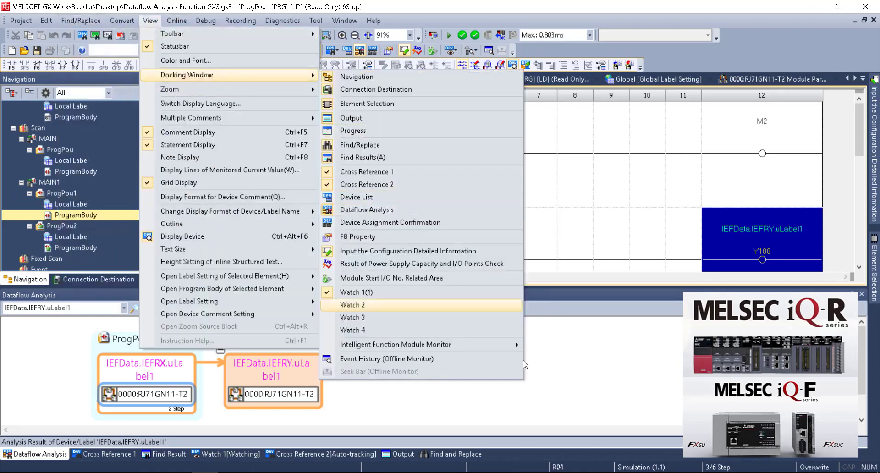
pyautogui.click(405, 365)
pyautogui.hotkey('ctrl', 'shift', 'e')
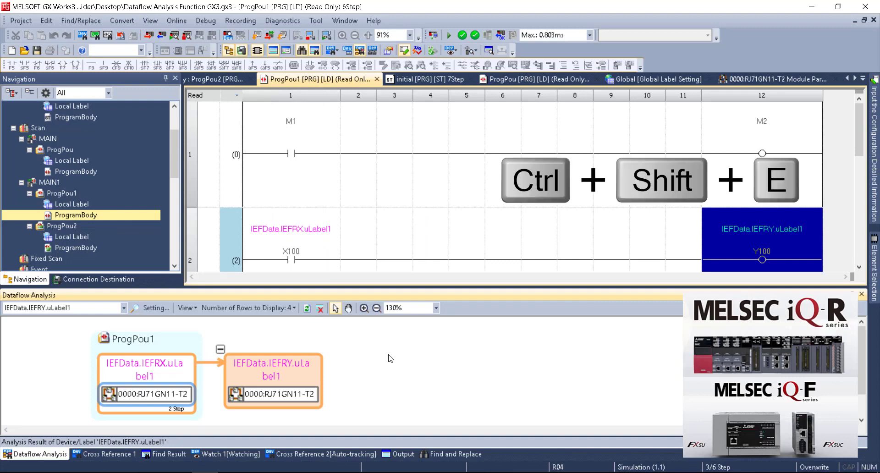
pyautogui.rightClick(741, 227)
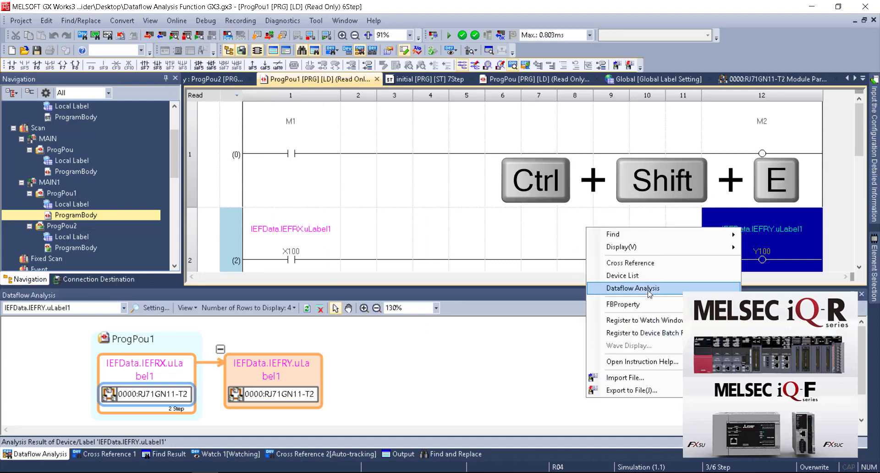